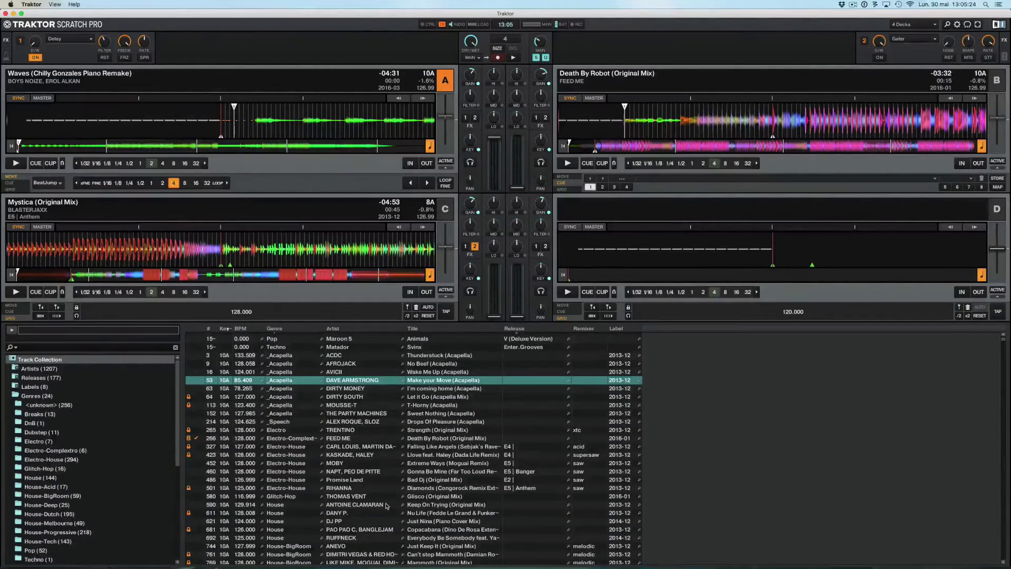
- Load Llove feat. Haley (Dada Life Remix) into deck A and start its playback
{"action": "left_click", "coordinate": [452, 447]}
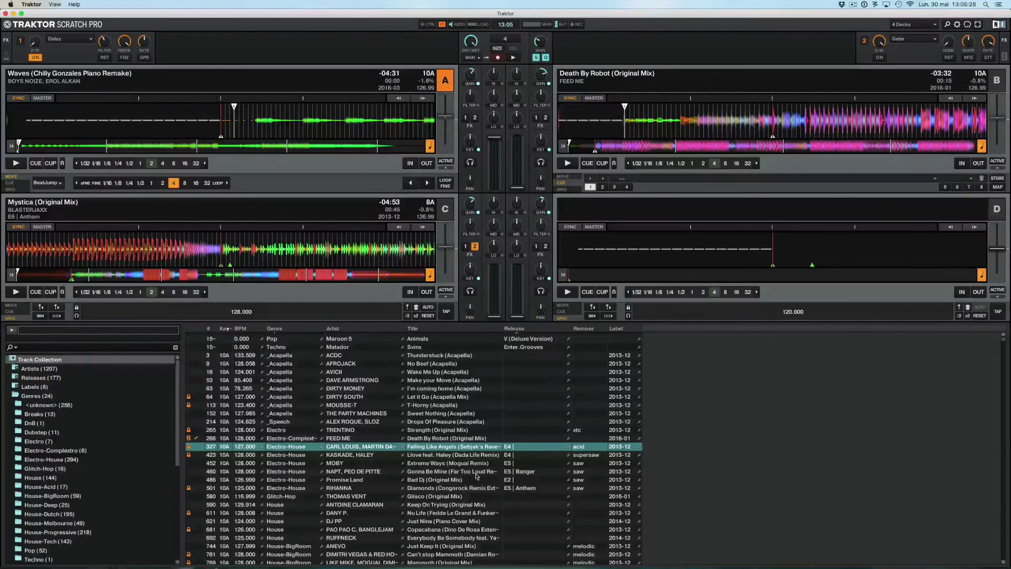
{"action": "left_click", "coordinate": [448, 455]}
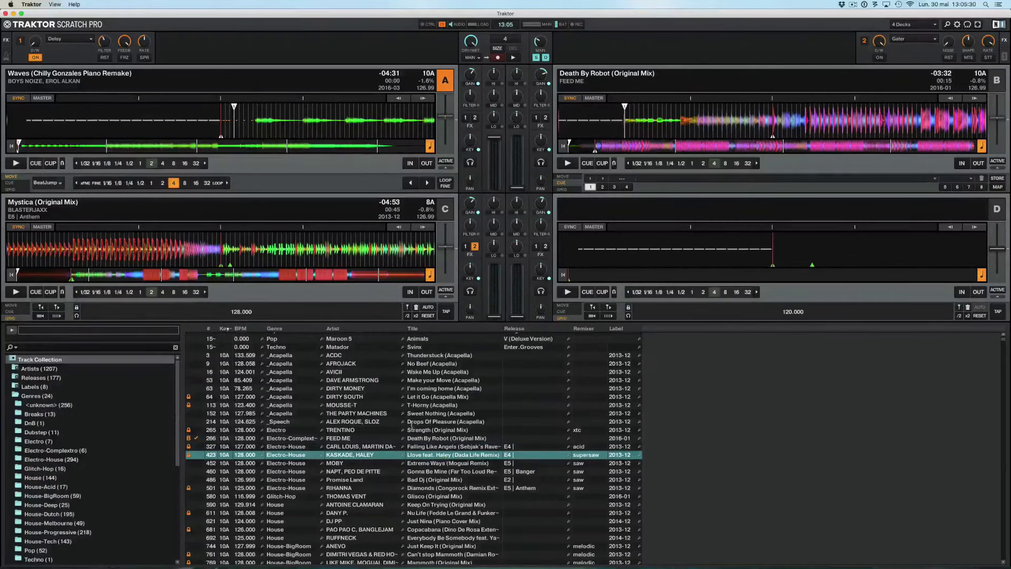
{"action": "left_click_drag", "start_coordinate": [427, 455], "coordinate": [221, 119]}
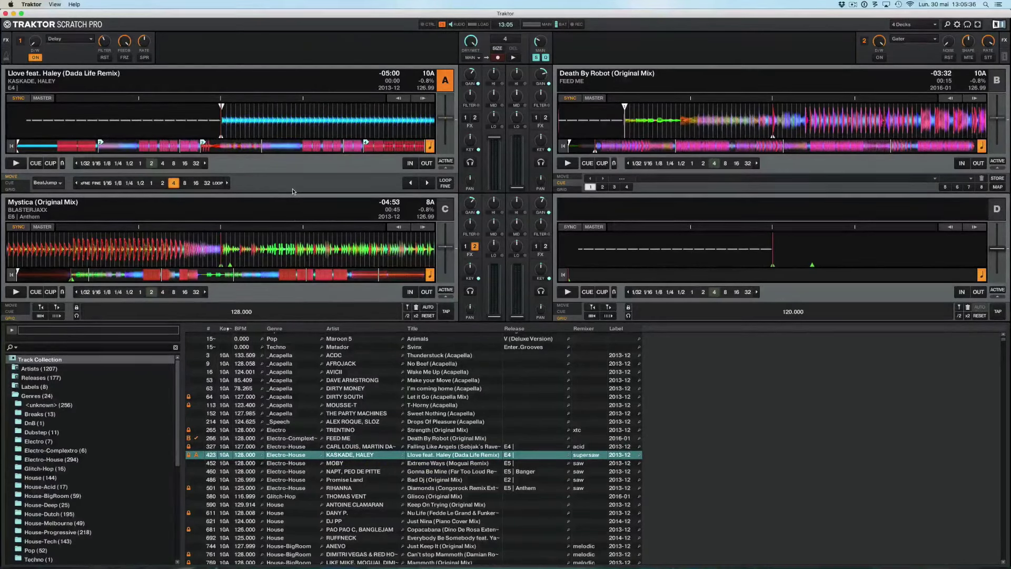
{"action": "key", "text": "space"}
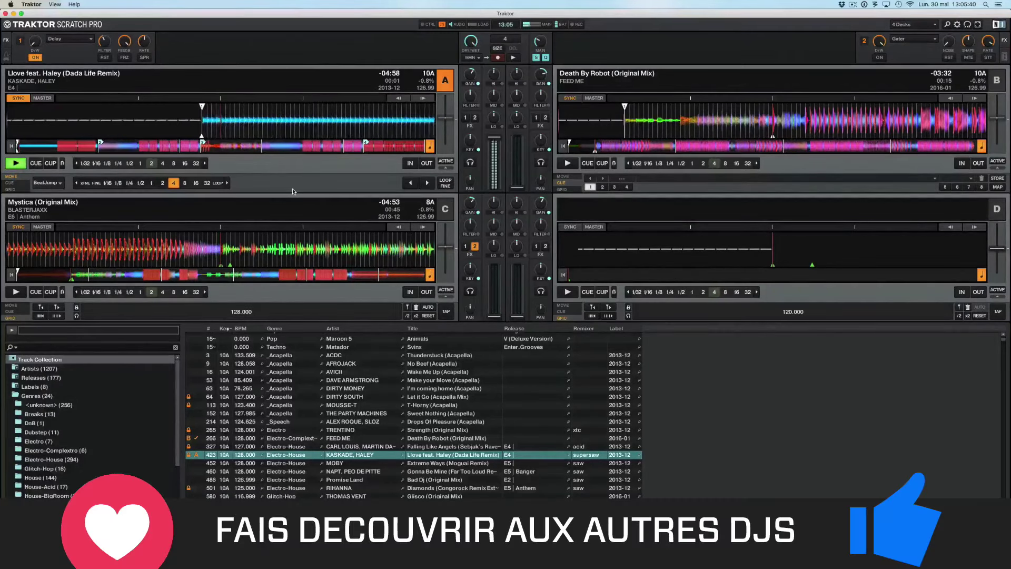
- Set deck A's beat jump size to 16 and skip forward through the track to its drop
{"action": "key", "text": "Up"}
{"action": "key", "text": "Up"}
{"action": "key", "text": "Right"}
{"action": "key", "text": "Right"}
{"action": "key", "text": "Right"}
{"action": "key", "text": "Right"}
{"action": "key", "text": "Right"}
{"action": "key", "text": "Right"}
{"action": "key", "text": "Right"}
{"action": "key", "text": "Right"}
{"action": "key", "text": "Right"}
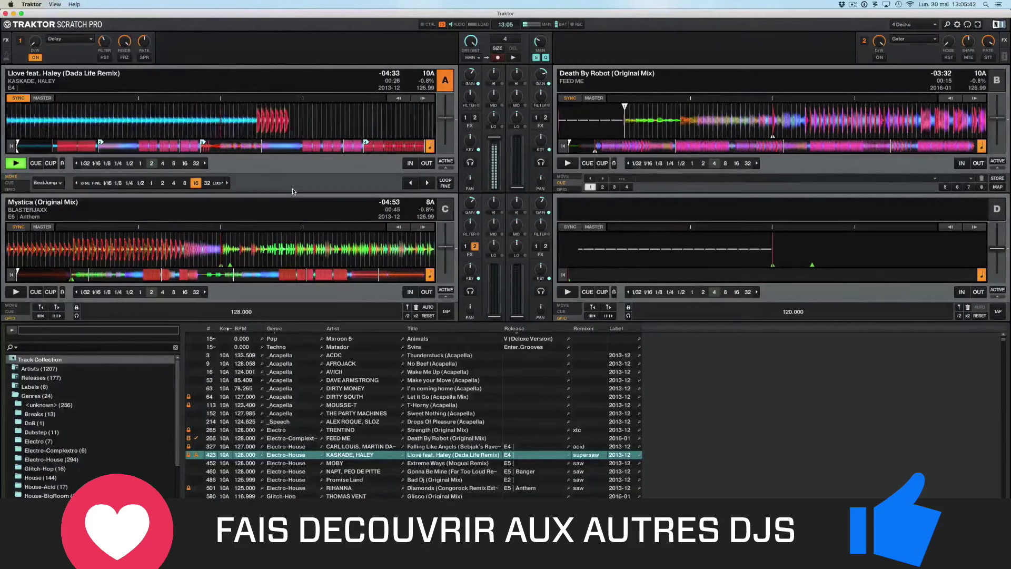
{"action": "key", "text": "Right"}
{"action": "key", "text": "Right"}
{"action": "key", "text": "Right"}
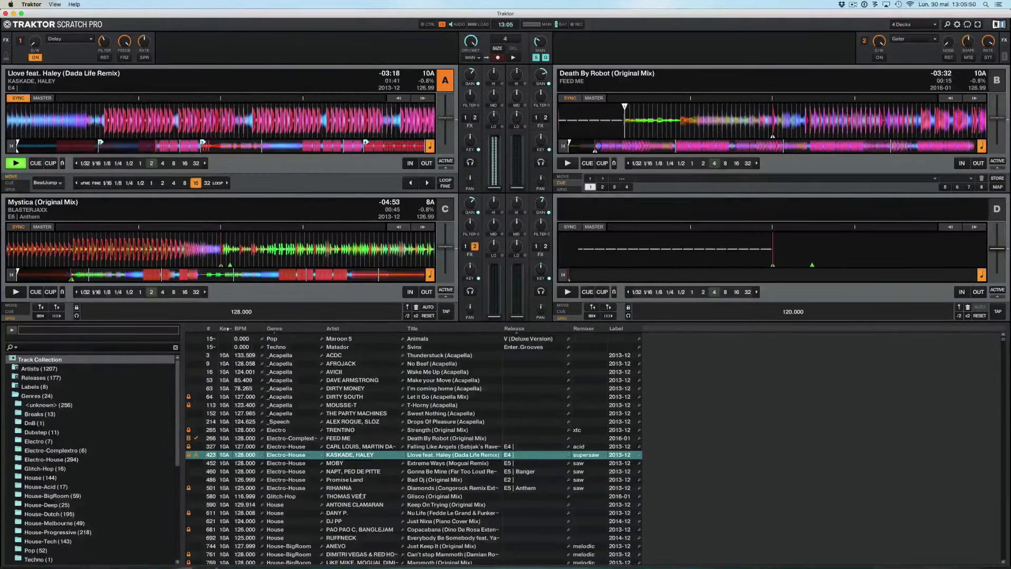
- Jump deck A back to the start of the drop, set a 16-beat loop there and pause the deck
{"action": "key", "text": "Left"}
{"action": "key", "text": "Left"}
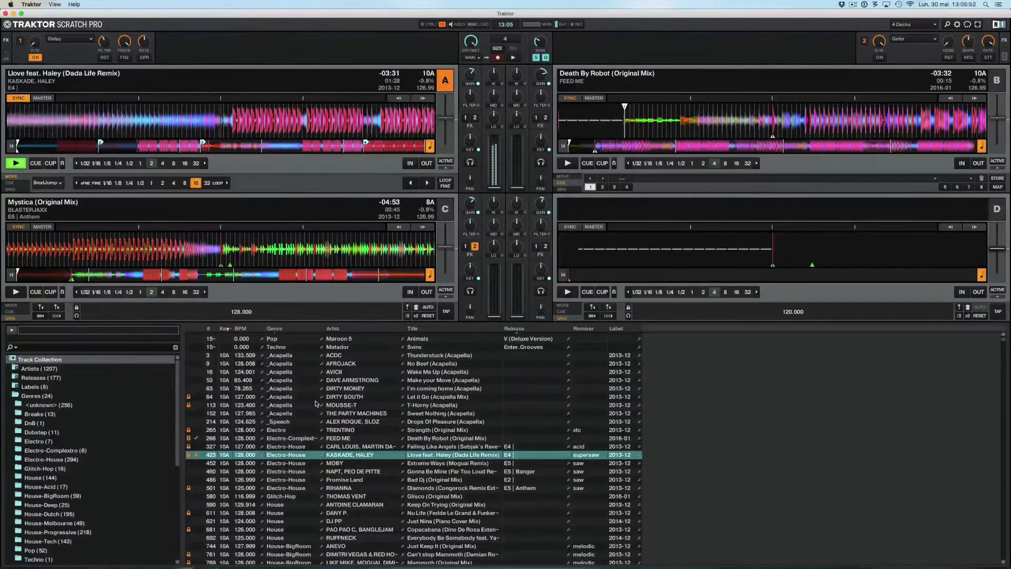
{"action": "key", "text": "Right"}
{"action": "key", "text": "shift+Left"}
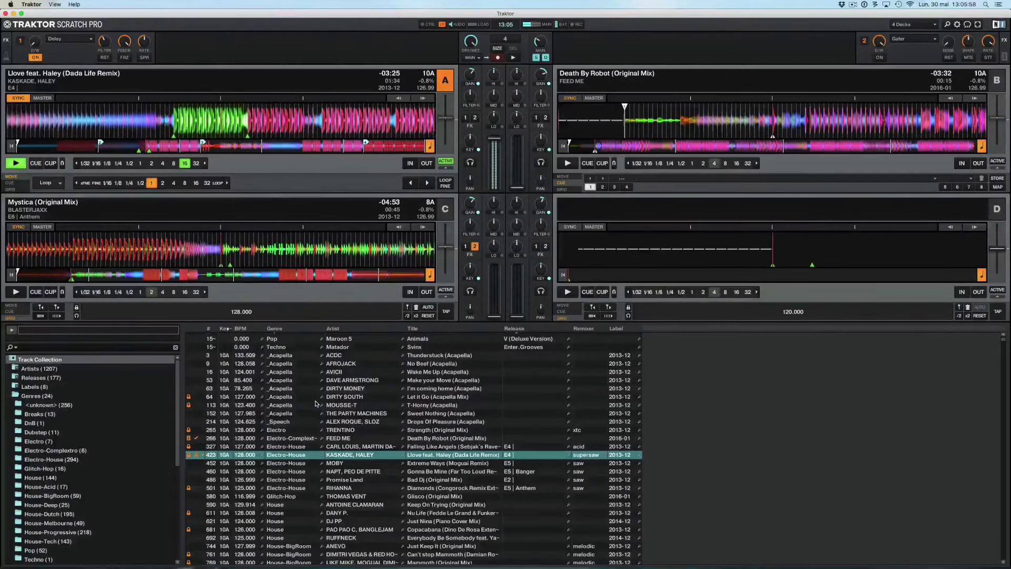
{"action": "key", "text": "space"}
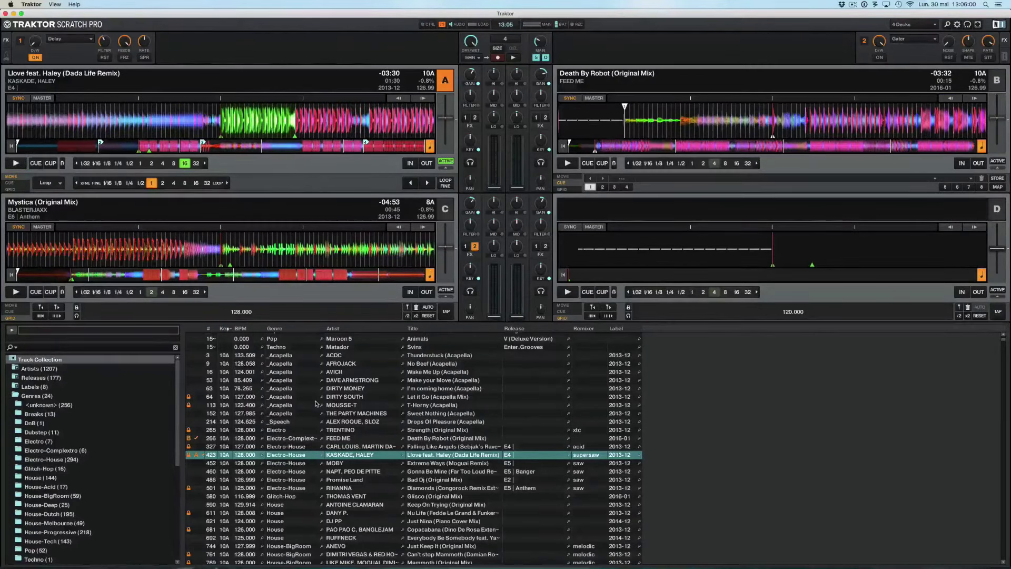
- Load Extreme Ways (Moguai Remix) into deck B, cue its drop, and audition it against deck A's running loop
{"action": "key", "text": "Down"}
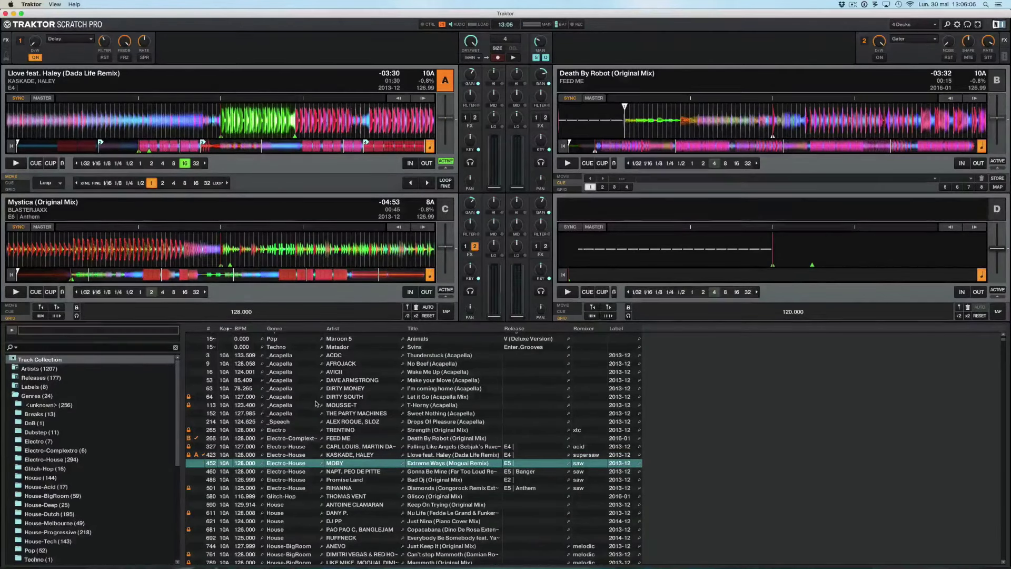
{"action": "key", "text": "ctrl+Right"}
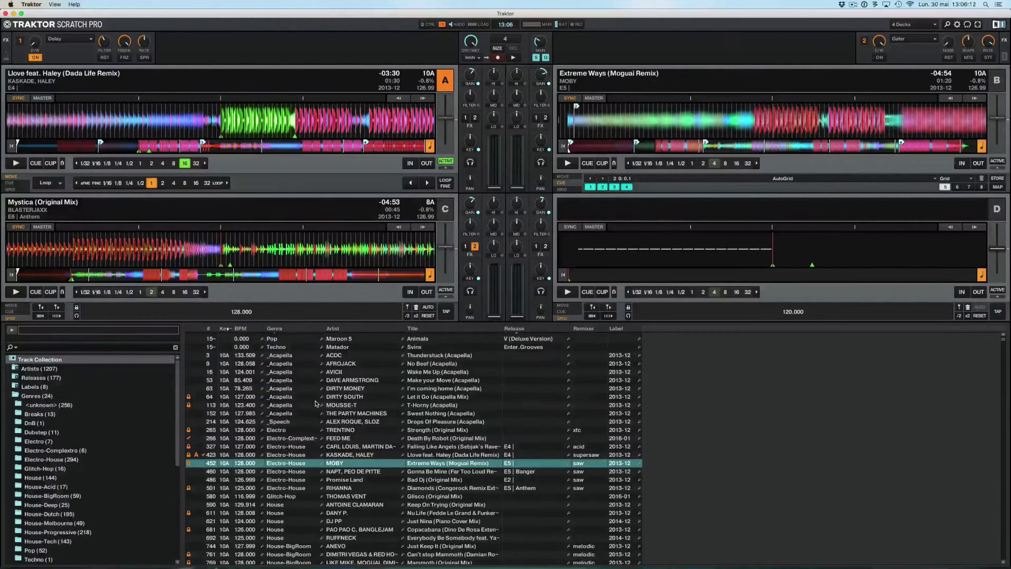
{"action": "key", "text": "l"}
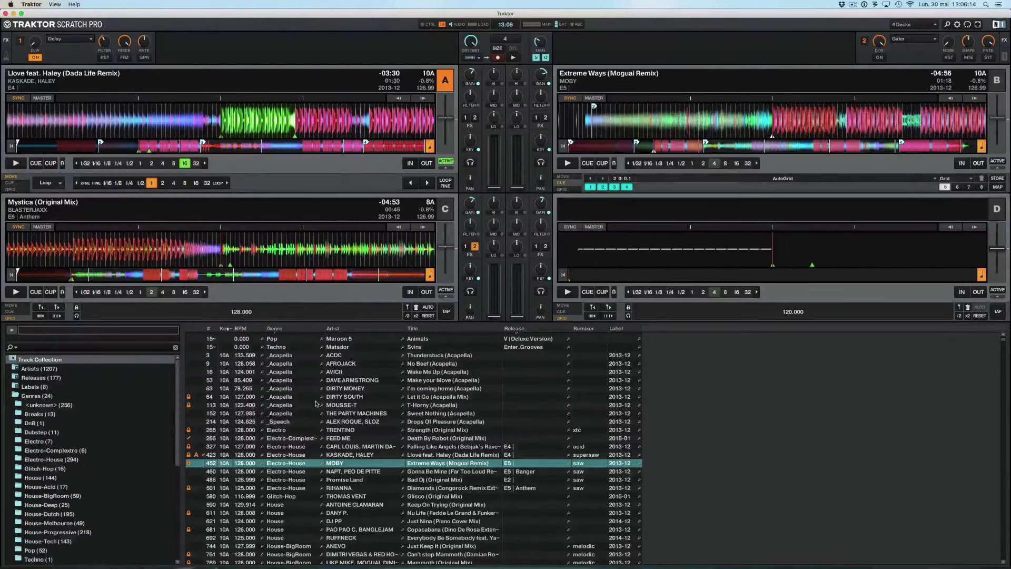
{"action": "key", "text": "a"}
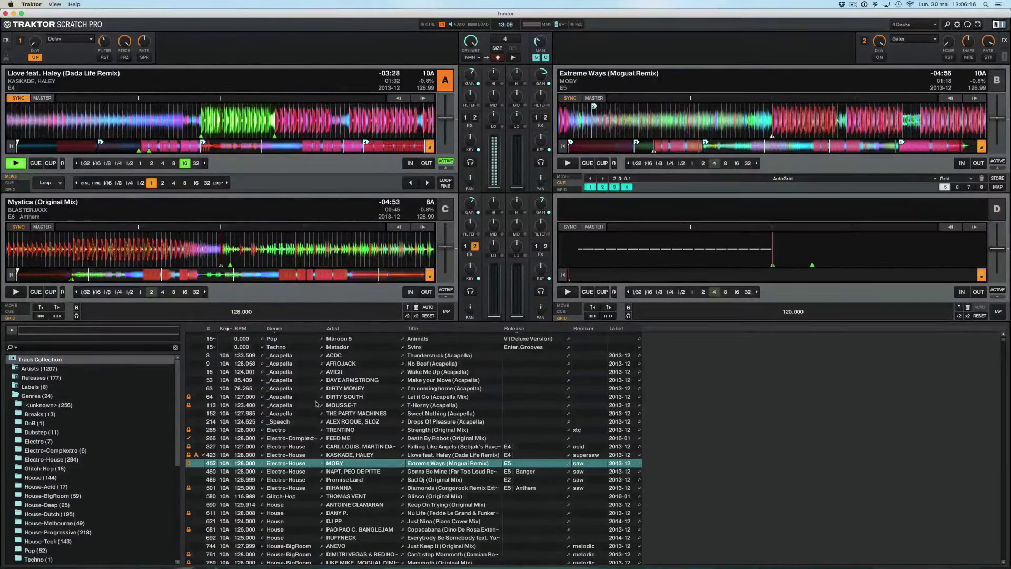
{"action": "key", "text": "k"}
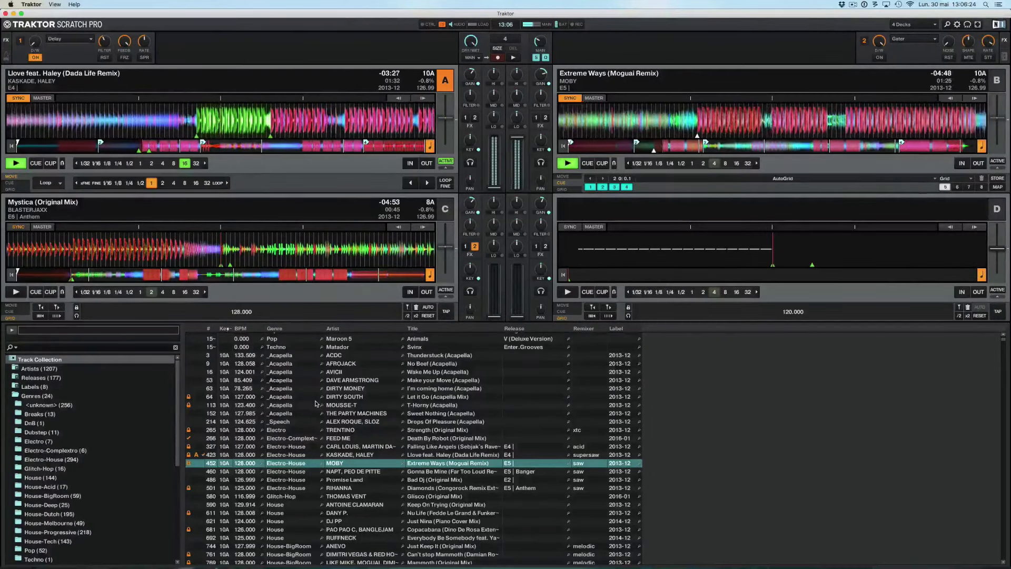
{"action": "key", "text": "k"}
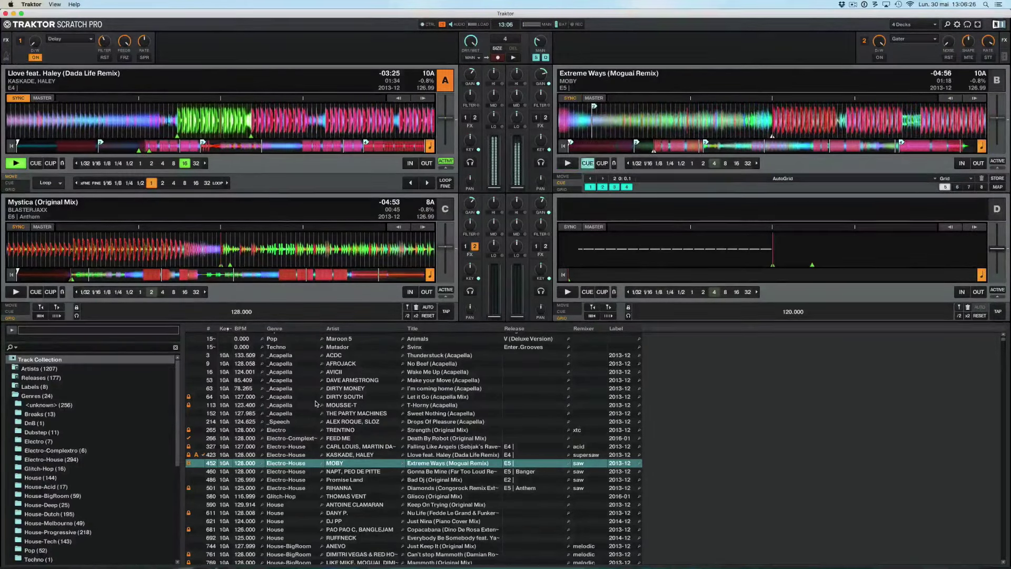
- Load Gonna Be Mine (Far Too Loud Remix) into deck B, audition its drop over deck A's loop, and return to the cue point
{"action": "key", "text": "Down"}
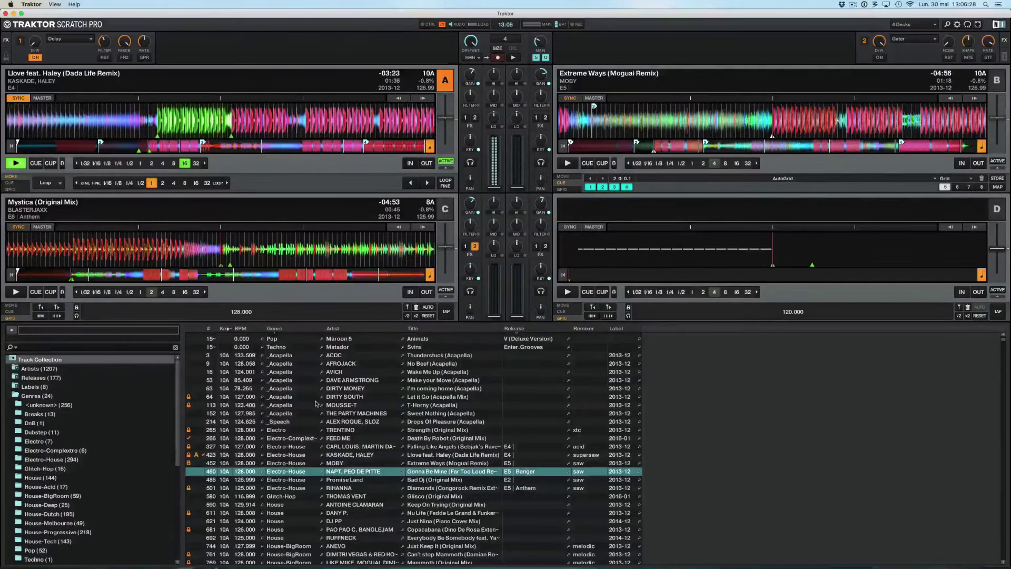
{"action": "key", "text": "super+Right"}
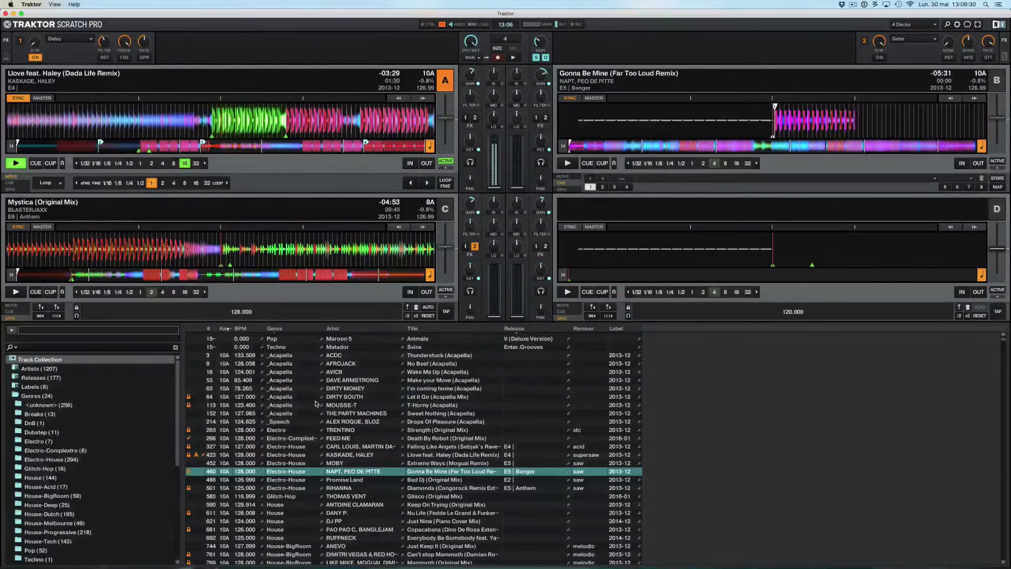
{"action": "key", "text": "j"}
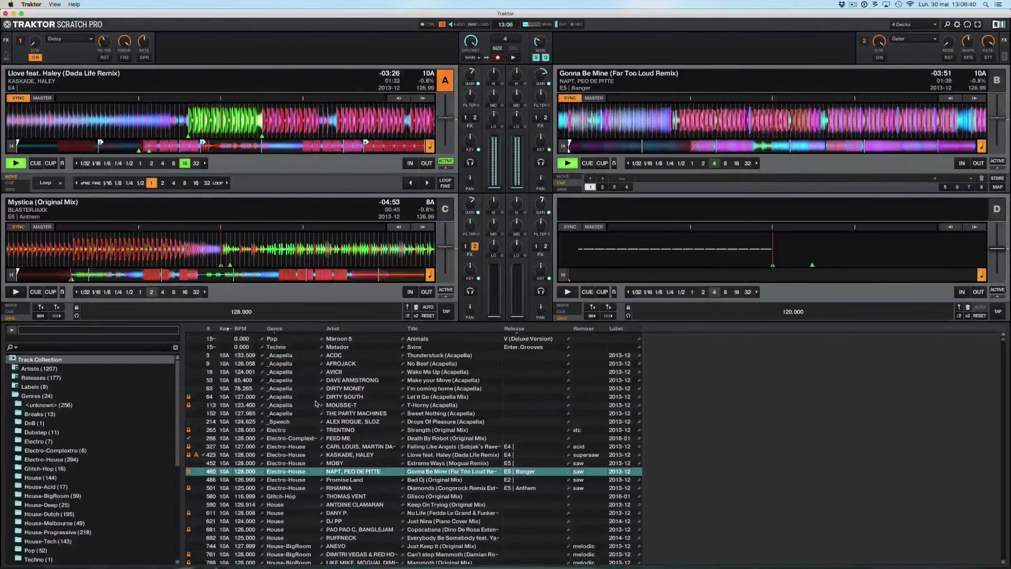
{"action": "key", "text": "ctrl+Right"}
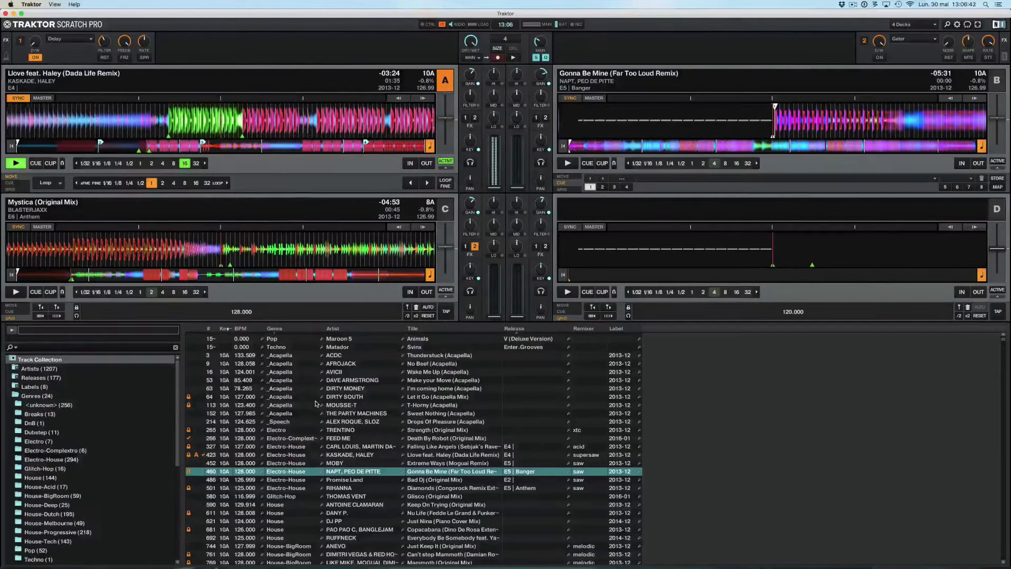
- Load Bad Dj (Original Mix) into deck B and audition its drop over deck A's loop
{"action": "key", "text": "Down"}
{"action": "key", "text": "ctrl+Right"}
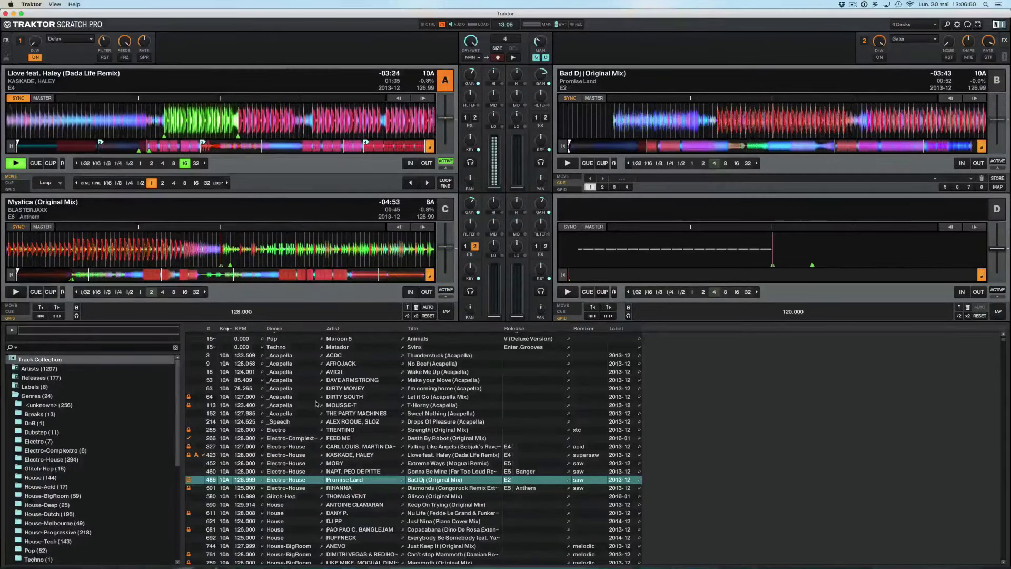
{"action": "key", "text": "space"}
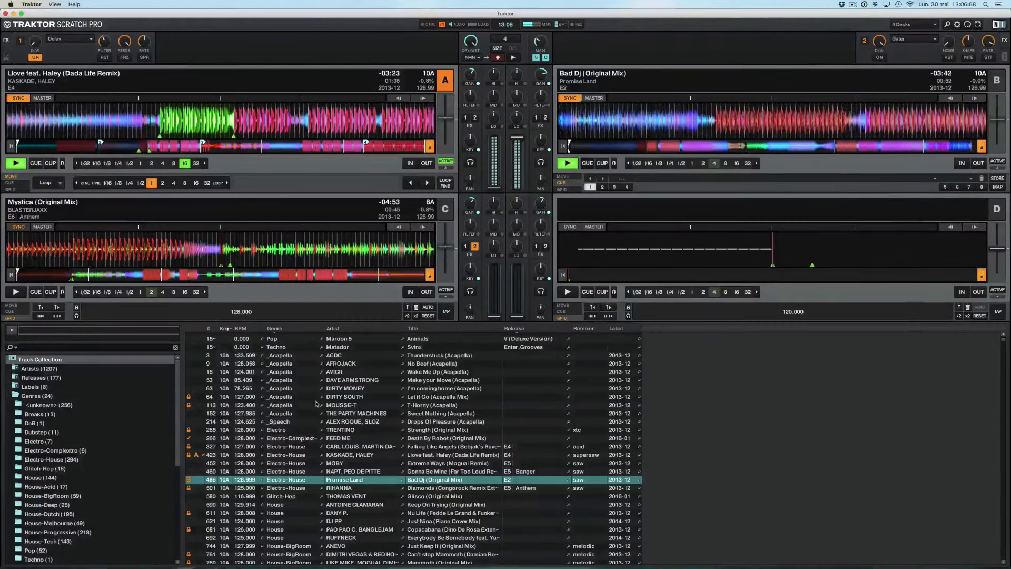
- Load Diamonds (Congorock Remix Extended) into deck B
{"action": "key", "text": "Down"}
{"action": "key", "text": "ctrl+Right"}
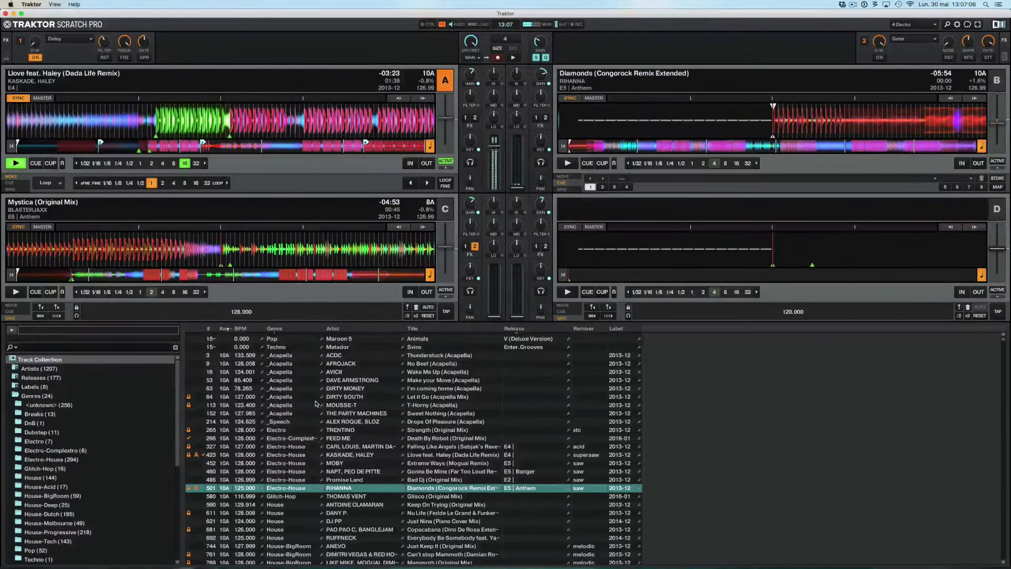
- Browse the 10A tracks down to House-BigRoom and load Just Keep It (Original Mix) into deck B
{"action": "key", "text": "Down"}
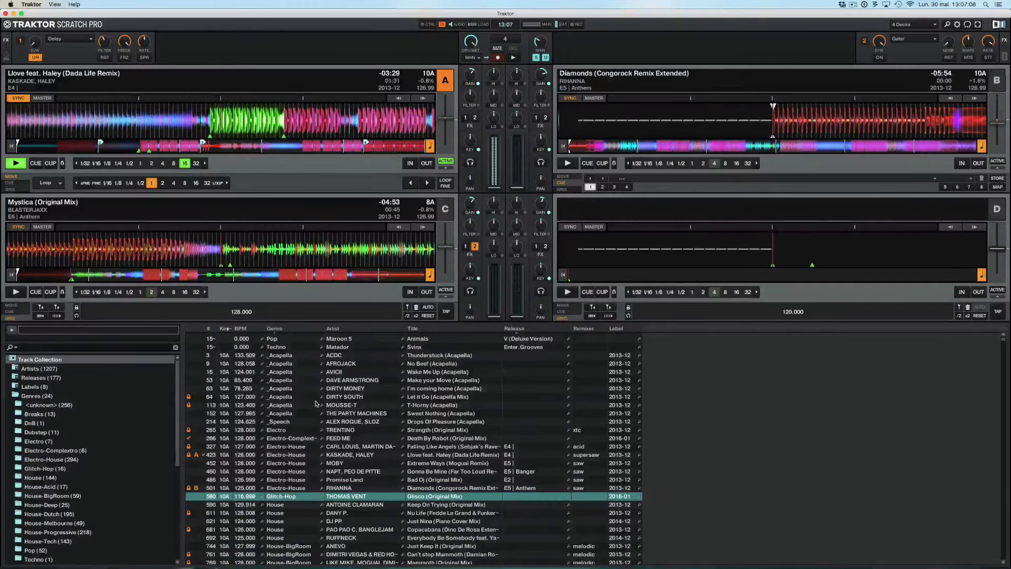
{"action": "key", "text": "Down"}
{"action": "key", "text": "Down"}
{"action": "key", "text": "Down"}
{"action": "key", "text": "Down"}
{"action": "key", "text": "Down"}
{"action": "key", "text": "Down"}
{"action": "key", "text": "Down"}
{"action": "key", "text": "Down"}
{"action": "key", "text": "Down"}
{"action": "key", "text": "Down"}
{"action": "key", "text": "Down"}
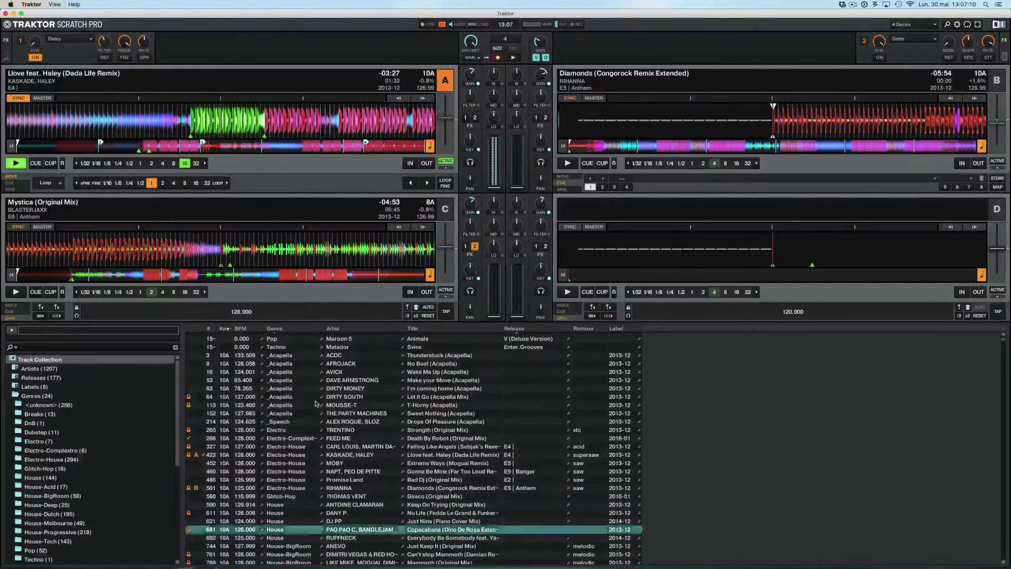
{"action": "key", "text": "Up"}
{"action": "key", "text": "Up"}
{"action": "key", "text": "Up"}
{"action": "key", "text": "Up"}
{"action": "key", "text": "Up"}
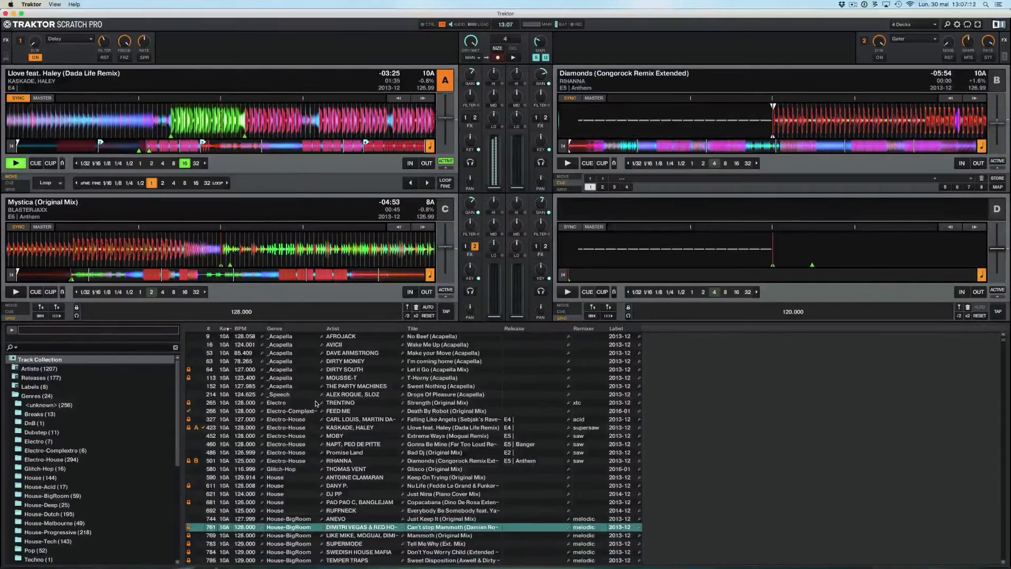
{"action": "key", "text": "ctrl+Right"}
- Play deck B over deck A's loop, skip ahead to its drop, and return it to the cue point
{"action": "key", "text": "k"}
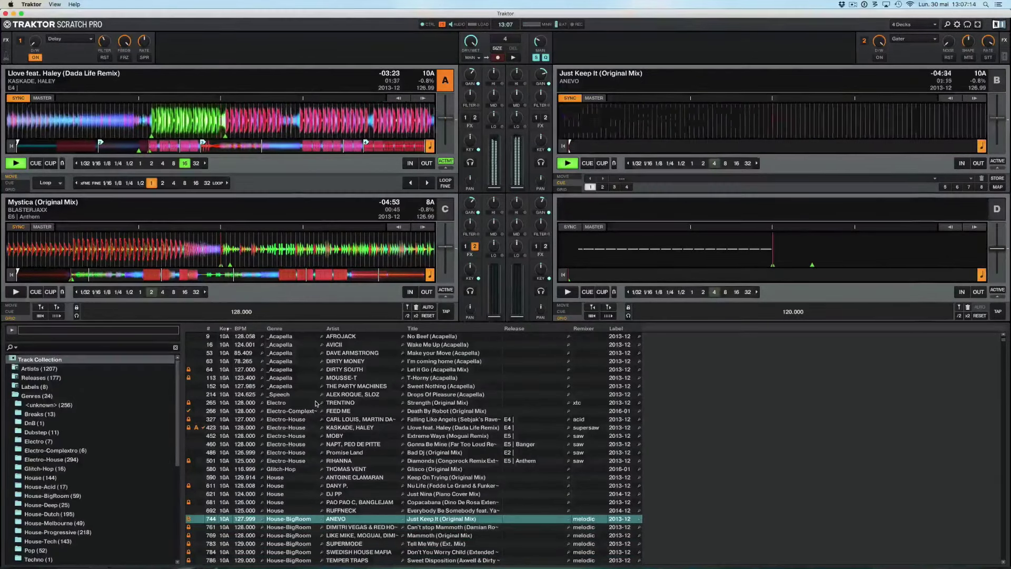
{"action": "key", "text": "shift+Right"}
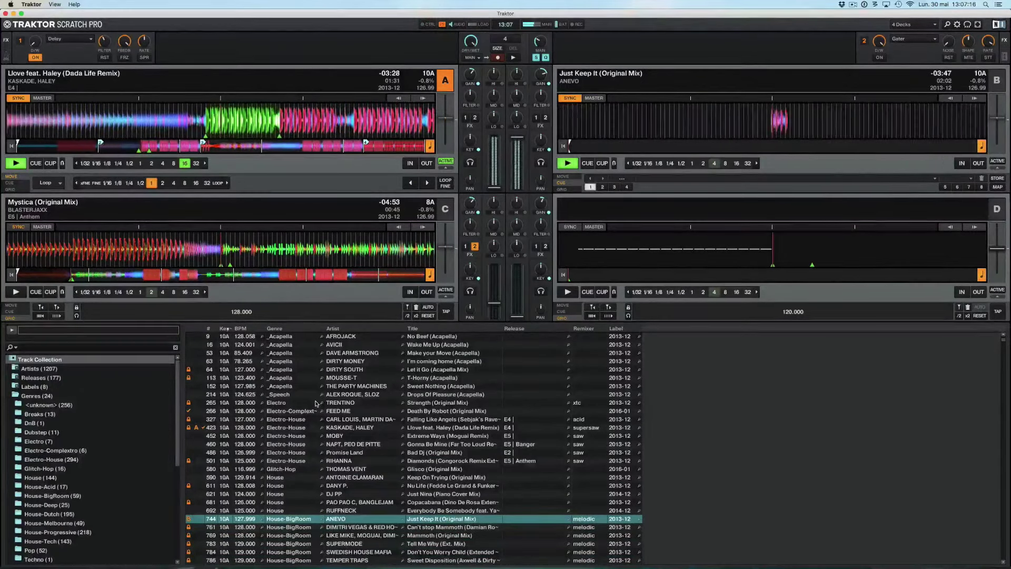
{"action": "key", "text": "shift+Right"}
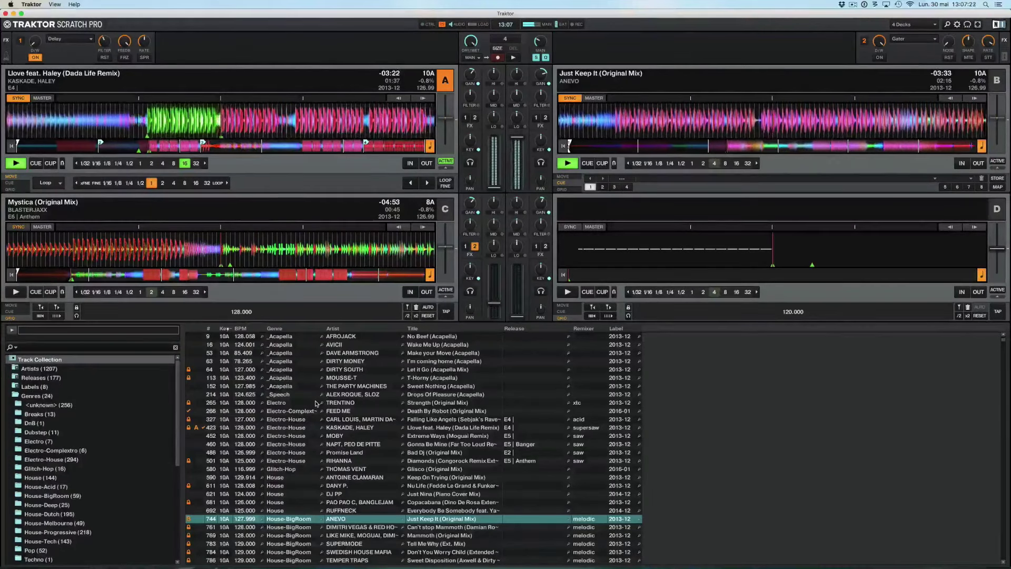
{"action": "key", "text": "c"}
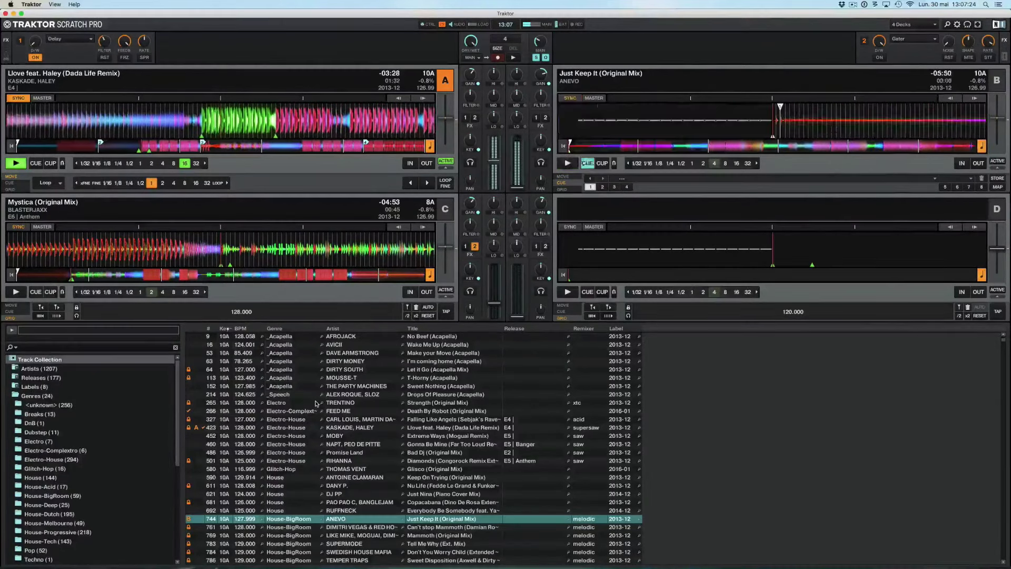
- Load Can't stop Mammoth (Damian Rocks Mashup) into deck B, audition its drop over deck A's loop, and stop deck B
{"action": "key", "text": "Down"}
{"action": "key", "text": "super+Right"}
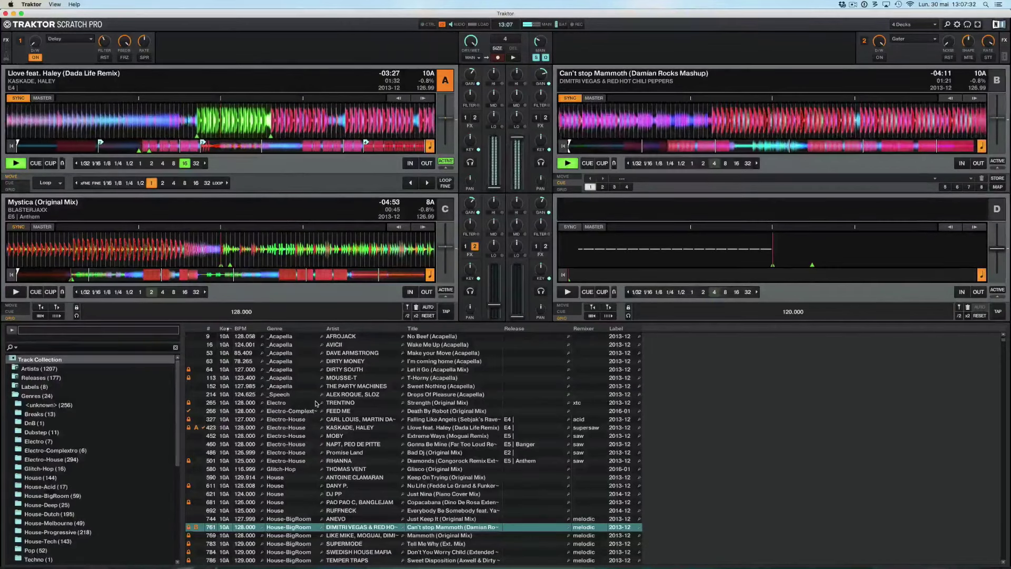
{"action": "key", "text": "l"}
- Load Don't You Worry Child (Extended Mix) into deck B, audition its drop over deck A's loop, and return to the start
{"action": "key", "text": "Down"}
{"action": "key", "text": "Down"}
{"action": "key", "text": "Down"}
{"action": "key", "text": "shift+Right"}
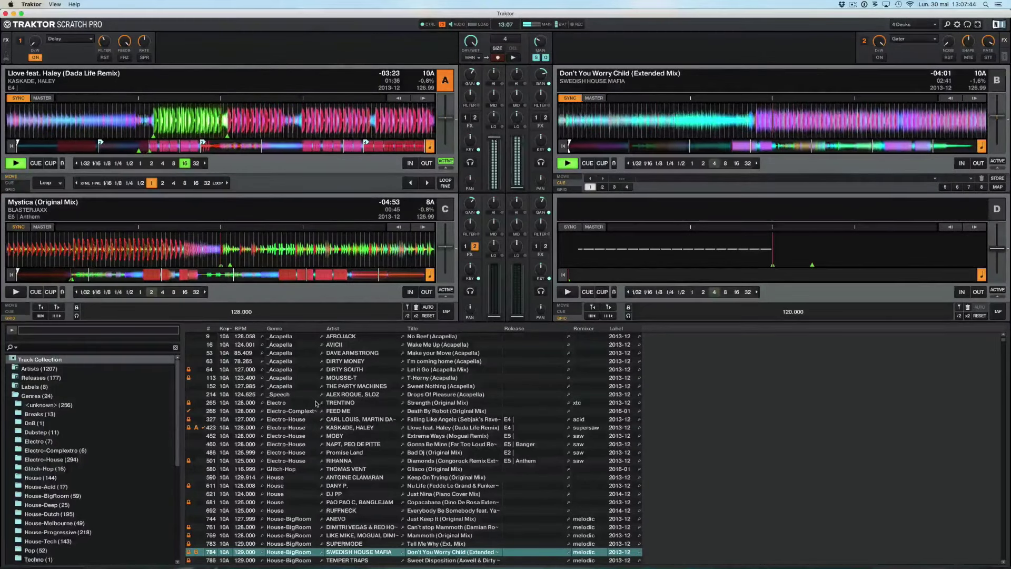
{"action": "key", "text": "l"}
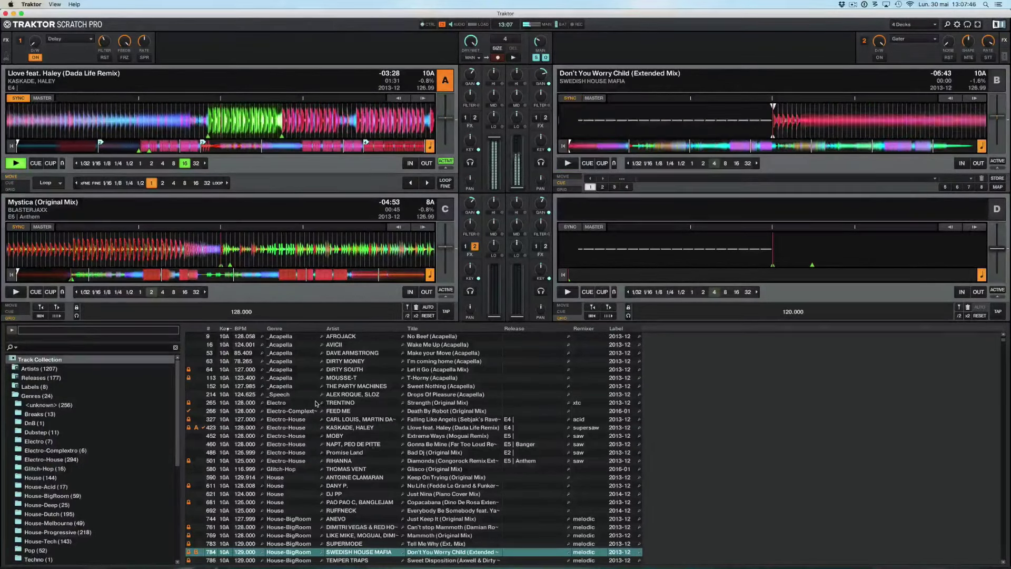
- Load Back In Time (Extended Mix) into deck B and play deck A's track together with it
{"action": "key", "text": "Down"}
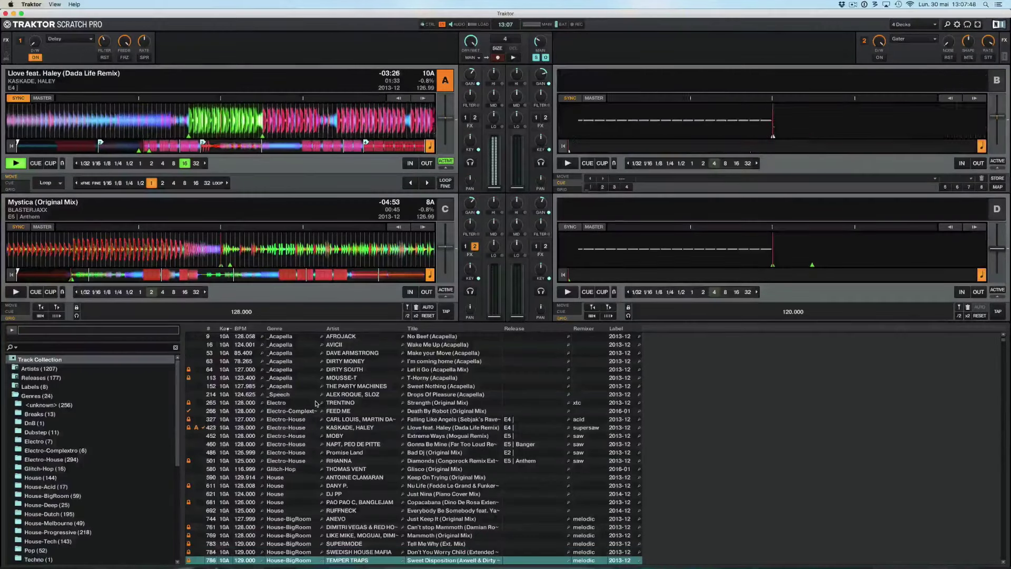
{"action": "key", "text": "ctrl+Right"}
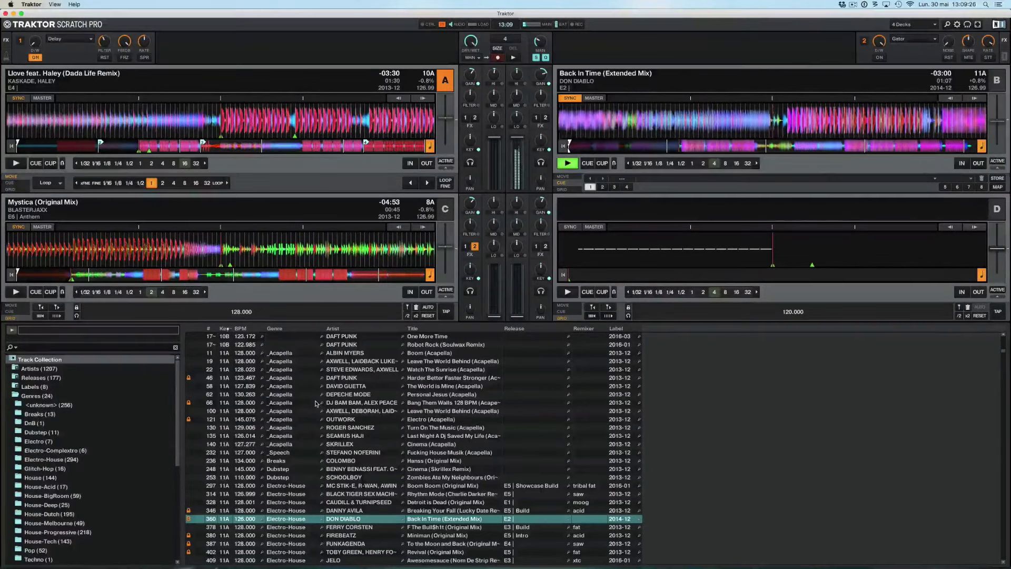
{"action": "key", "text": "a"}
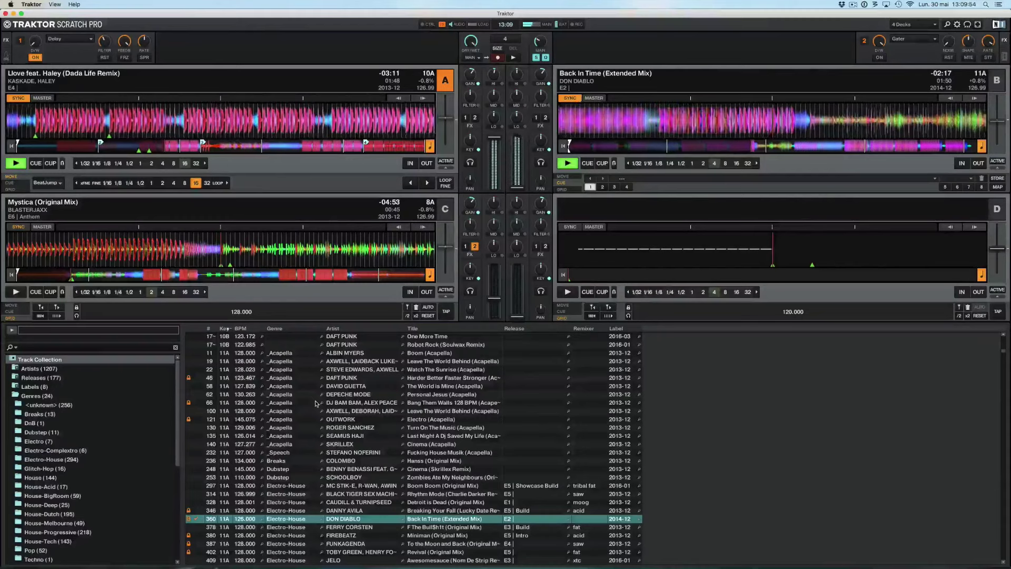
- Move Back In Time on deck B back to its early section, and stop deck A so deck B plays alone
{"action": "key", "text": "ctrl+Right"}
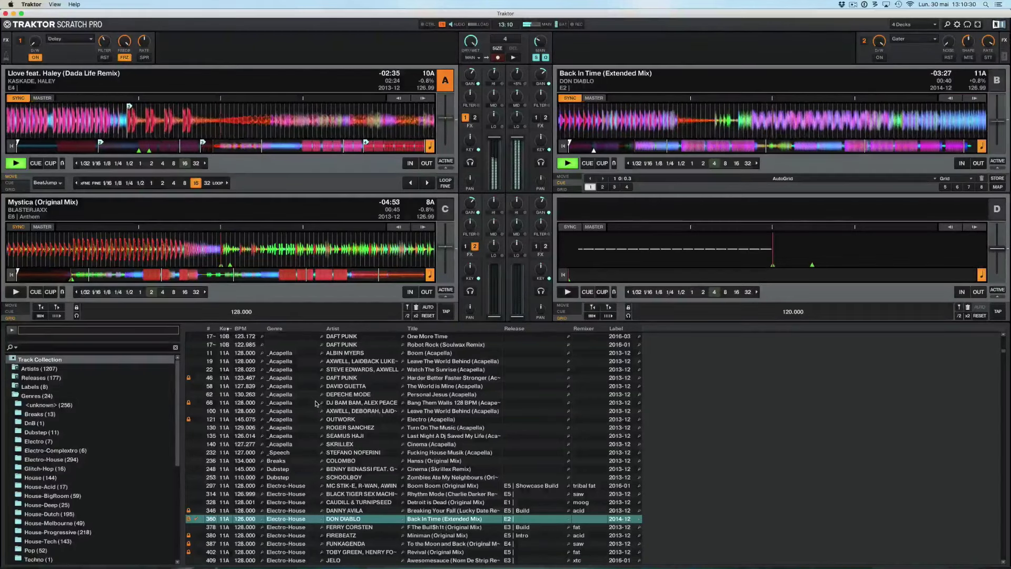
{"action": "key", "text": "s"}
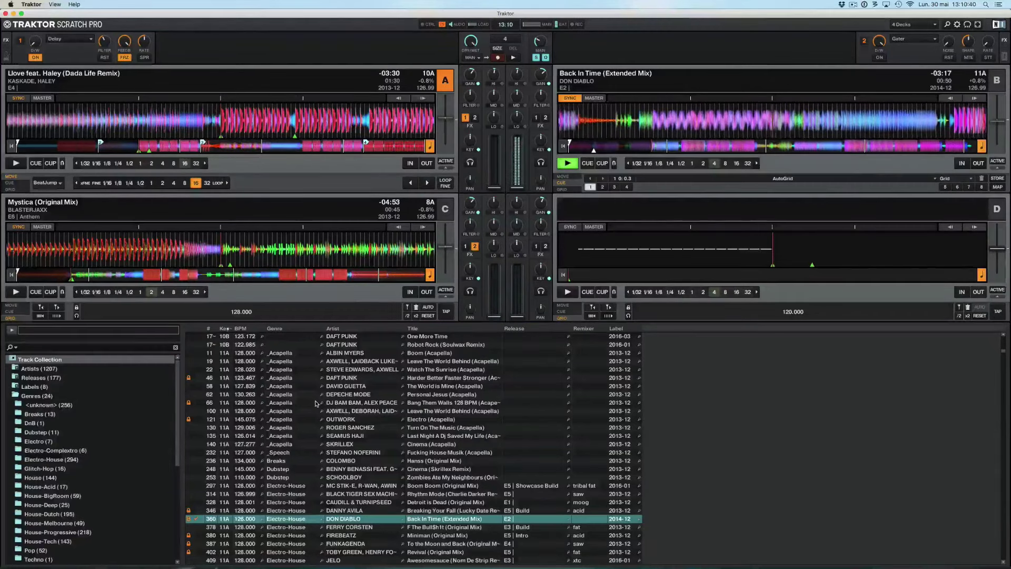
- Look through the 11A and 10A tracks in the collection for candidates to mix with Back In Time
{"action": "scroll", "coordinate": [316, 404], "scroll_direction": "up", "scroll_amount": 1}
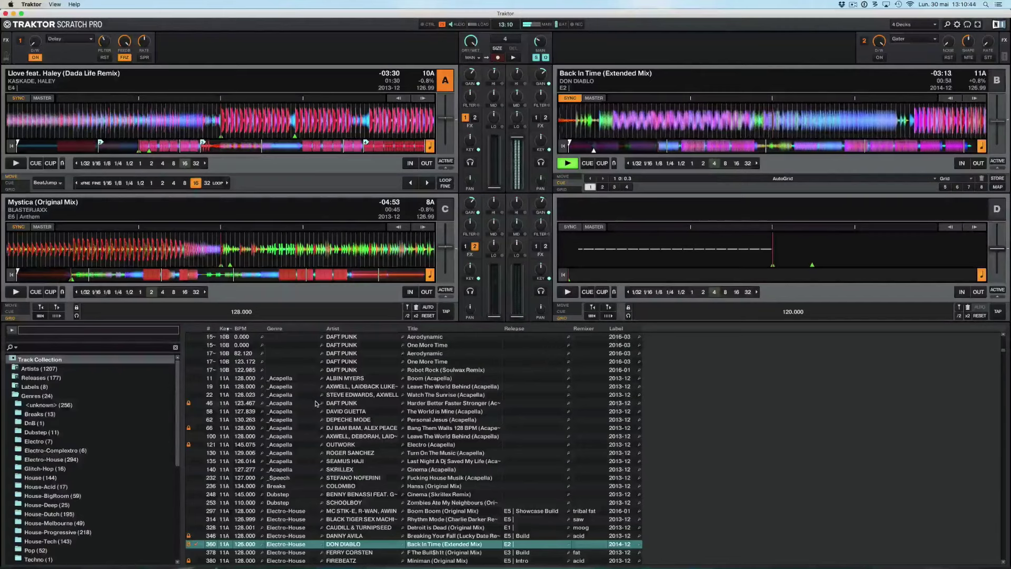
{"action": "key", "text": "Down"}
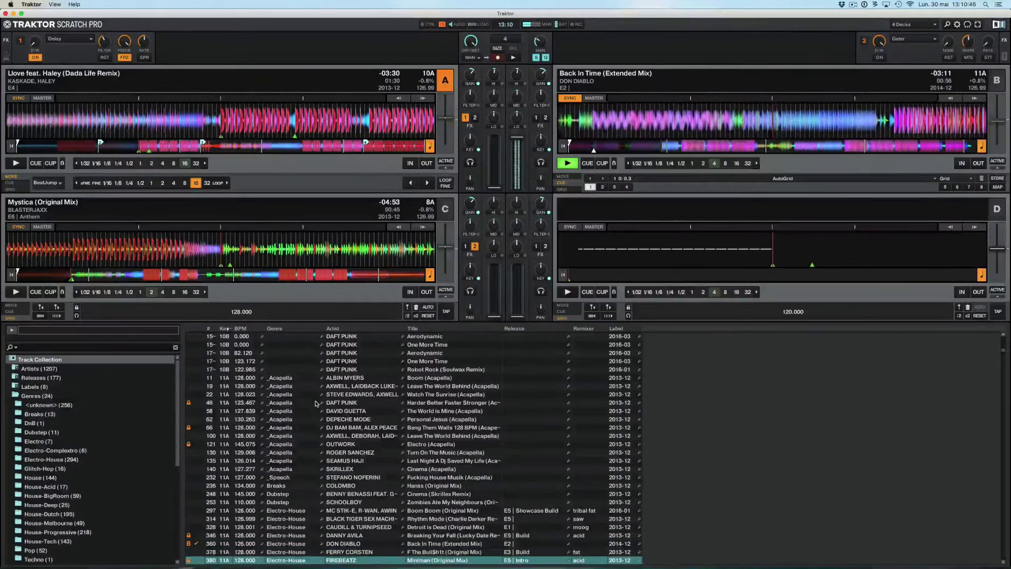
{"action": "key", "text": "Down"}
{"action": "key", "text": "Down"}
{"action": "key", "text": "Down"}
{"action": "key", "text": "Down"}
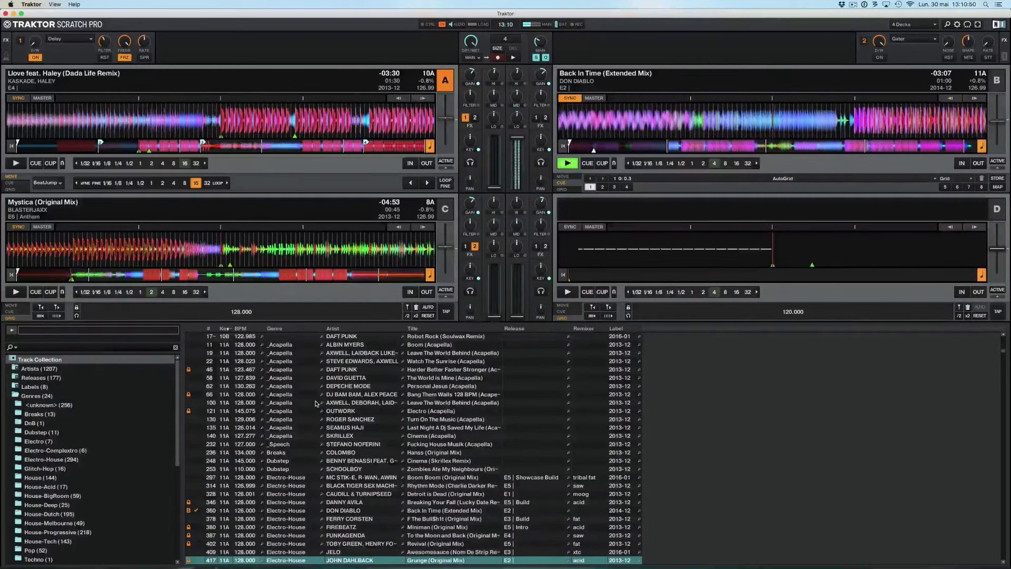
{"action": "key", "text": "Up"}
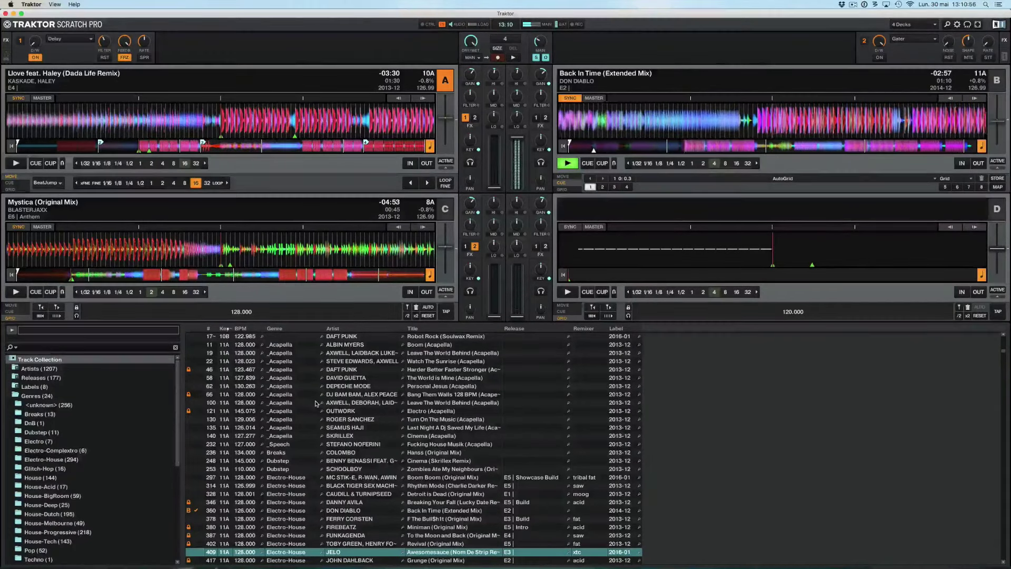
{"action": "scroll", "coordinate": [316, 403], "scroll_direction": "up", "scroll_amount": 5}
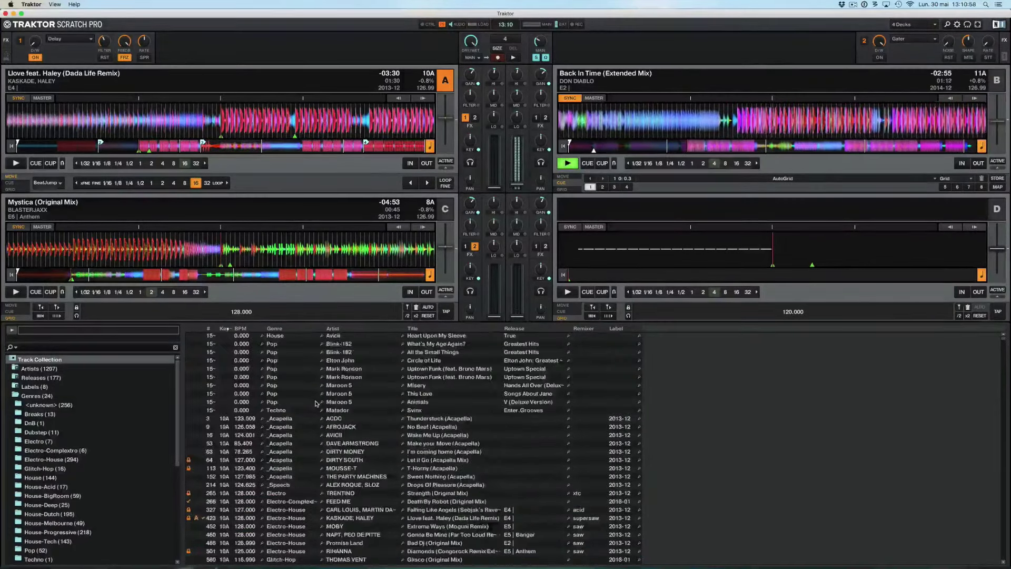
{"action": "scroll", "coordinate": [316, 403], "scroll_direction": "down", "scroll_amount": 6}
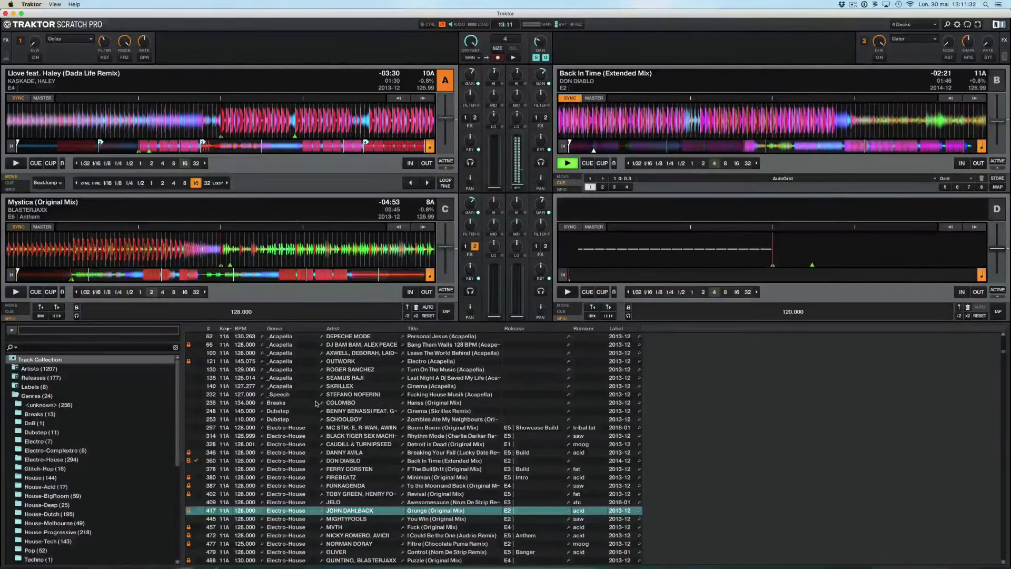
- Load Filtre (Chocolate Puma Remix) into deck A and play it in sync with deck B, with deck A's headphone monitoring on
{"action": "key", "text": "Down"}
{"action": "key", "text": "Down"}
{"action": "key", "text": "Down"}
{"action": "key", "text": "Down"}
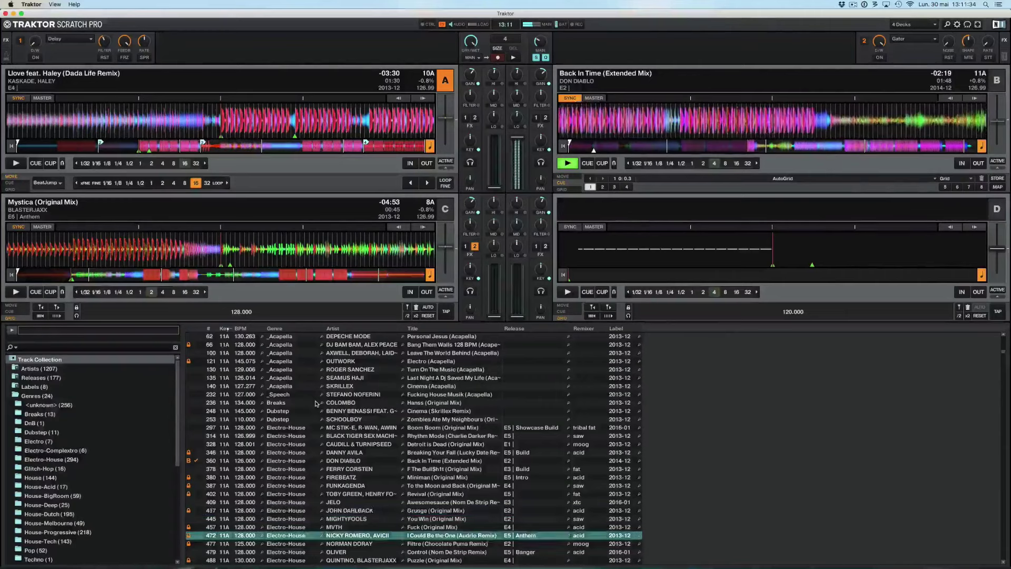
{"action": "key", "text": "ctrl+Left"}
{"action": "key", "text": "a"}
{"action": "key", "text": "h"}
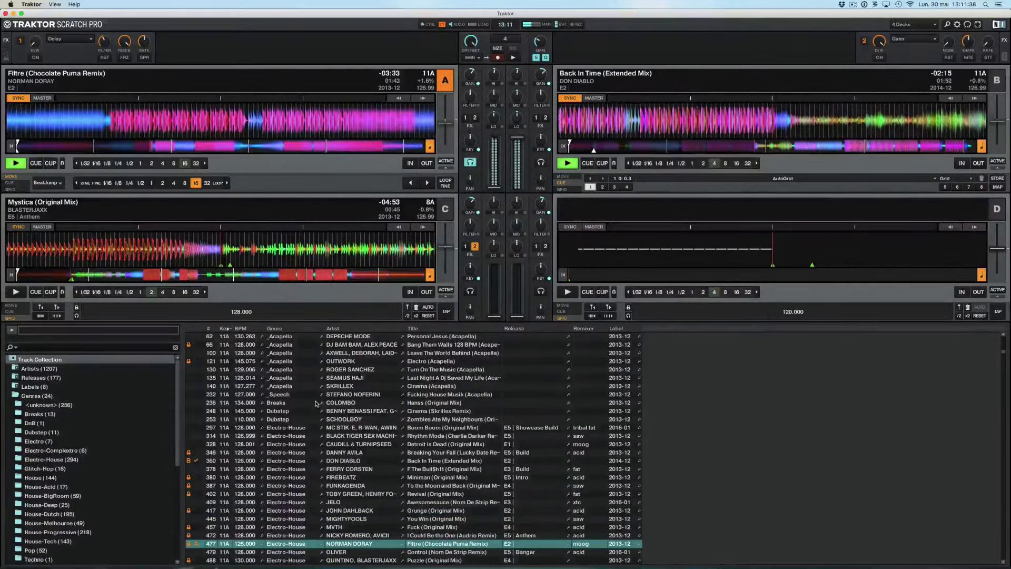
- Stop deck A, position Filtre at its drop near 01:32, move deck B ahead to about 02:55, and play both together
{"action": "key", "text": "q"}
{"action": "key", "text": "Right"}
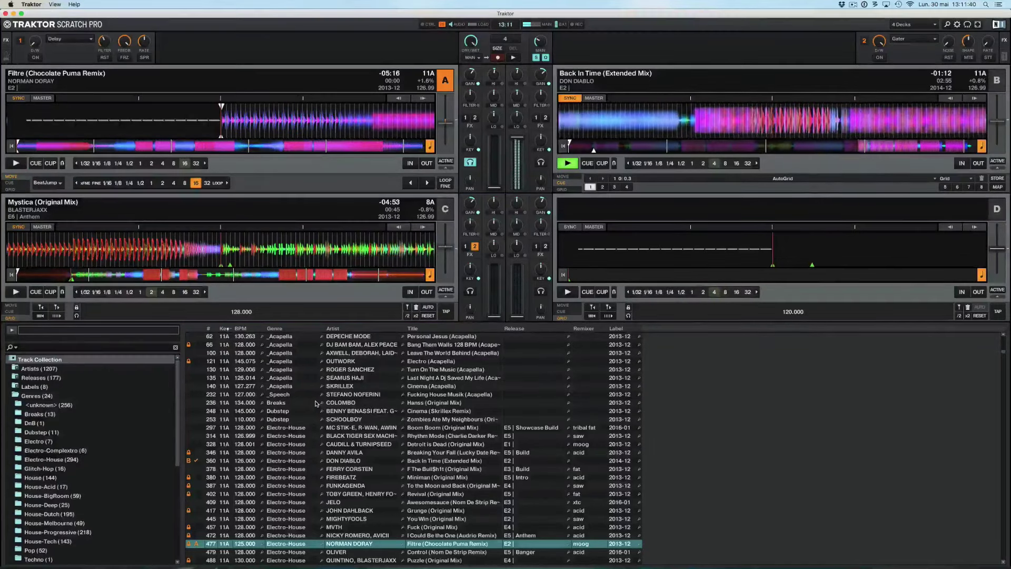
{"action": "key", "text": "Right"}
{"action": "key", "text": "ctrl+Right"}
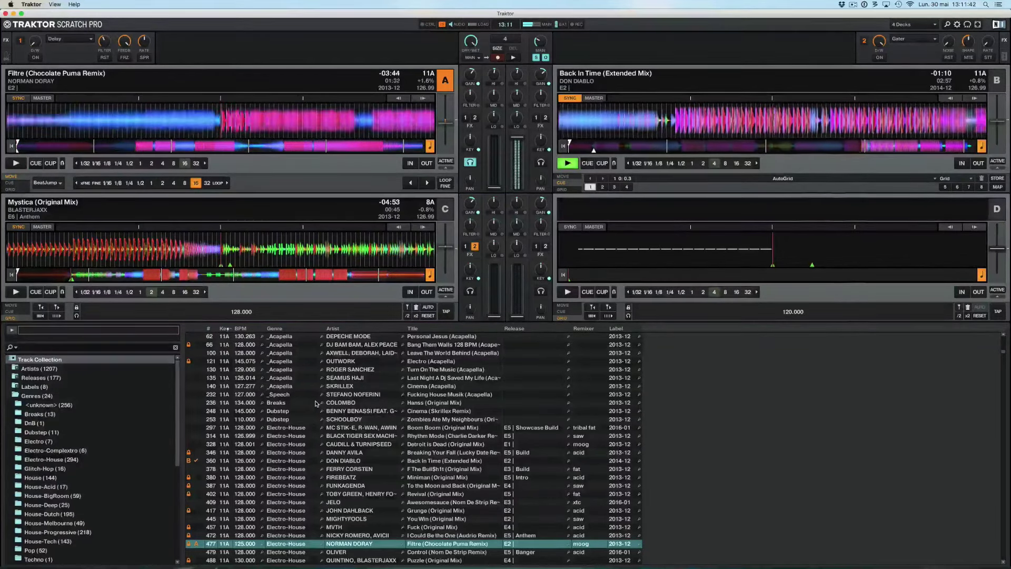
{"action": "key", "text": "space"}
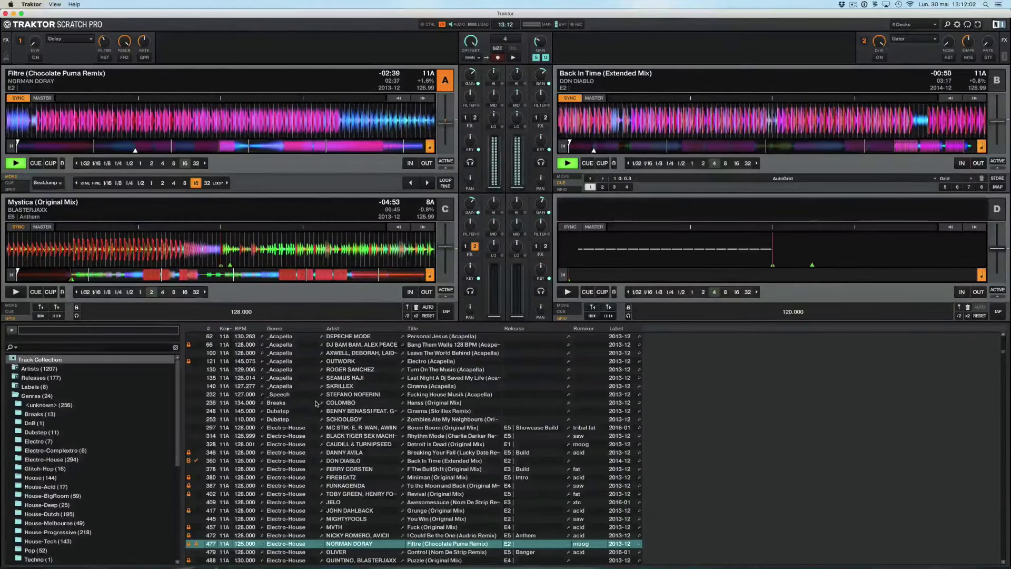
- Stop deck A, move Filtre back to about 01:16 ahead of its drop, and move deck B back to about 03:12
{"action": "key", "text": "Down"}
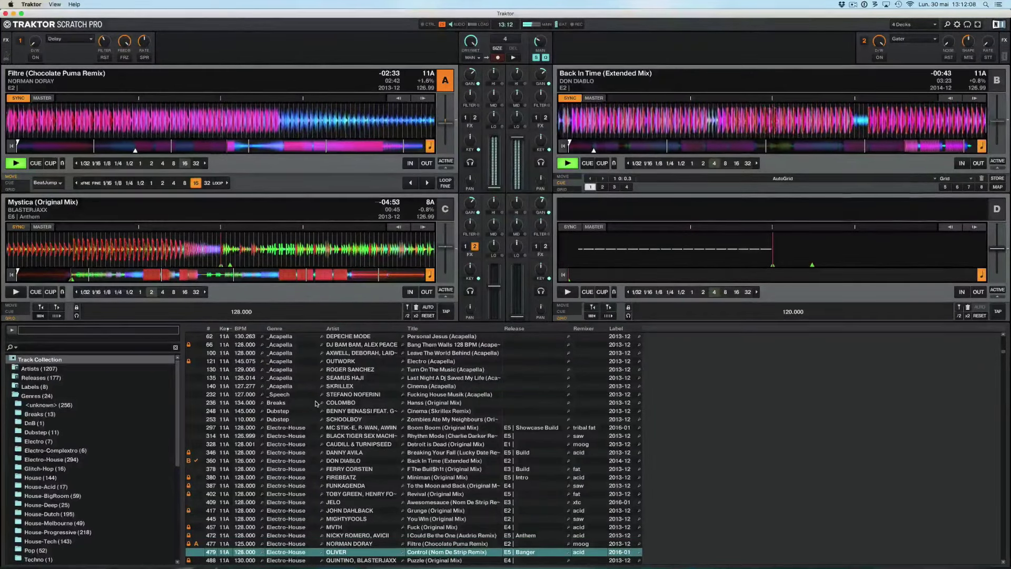
{"action": "key", "text": "q"}
{"action": "key", "text": "Left"}
{"action": "key", "text": "Left"}
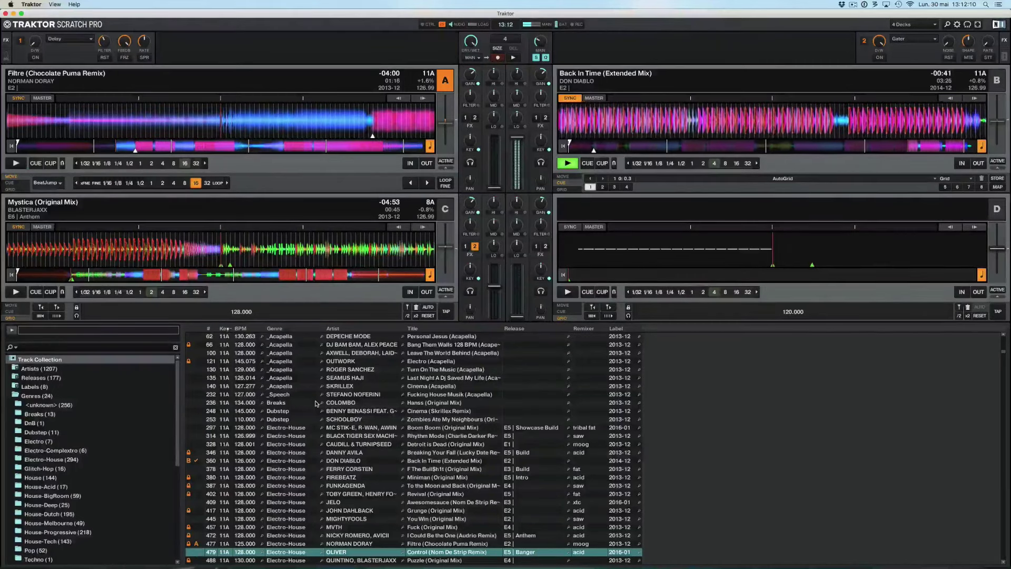
{"action": "key", "text": "Left"}
{"action": "key", "text": "Left"}
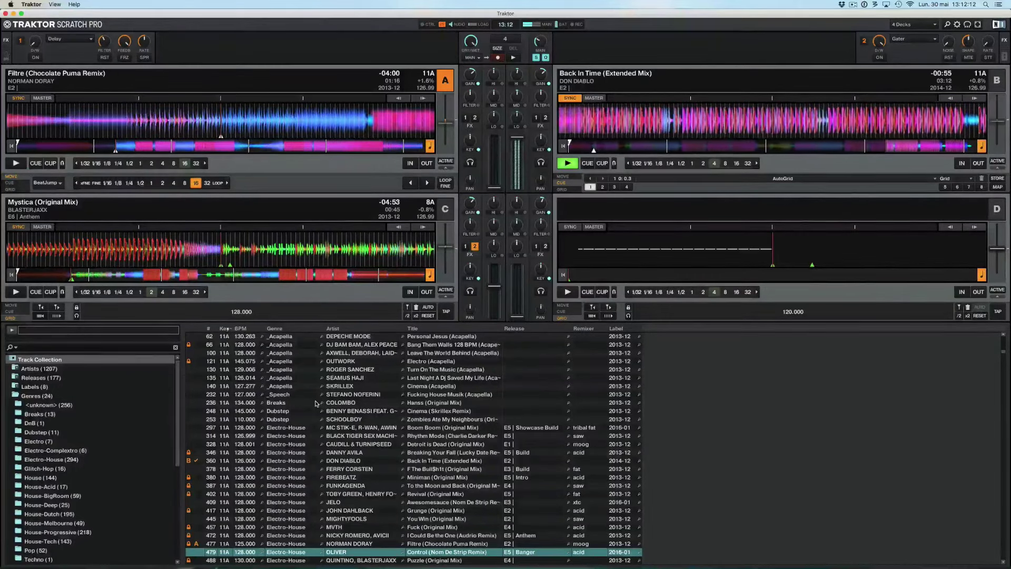
- Move deck B back to about 02:55 and start Filtre on deck A from about 01:16, in sync with deck B
{"action": "key", "text": "Left"}
{"action": "key", "text": "Left"}
{"action": "key", "text": "Left"}
{"action": "key", "text": "Left"}
{"action": "key", "text": "Right"}
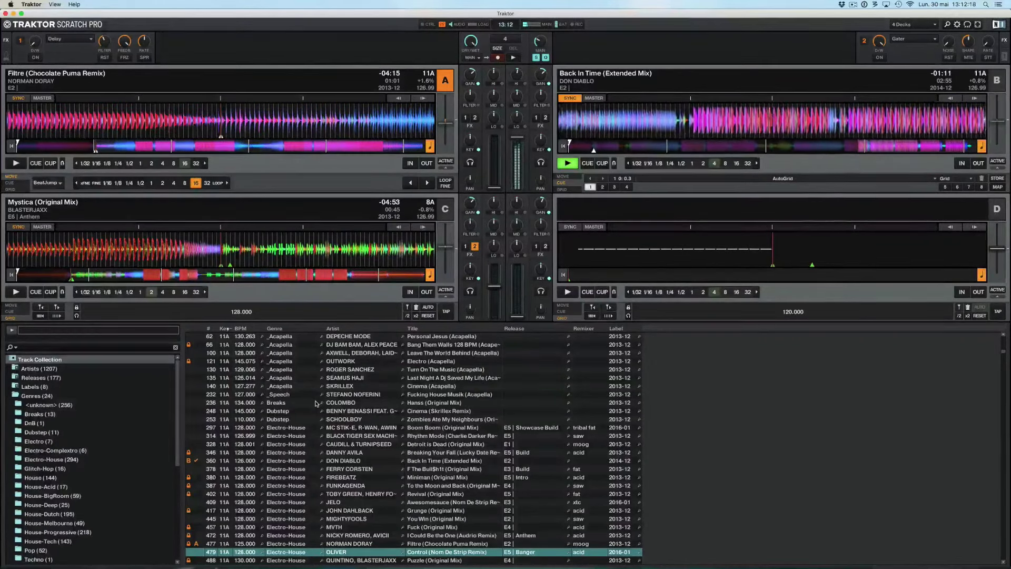
{"action": "key", "text": "space"}
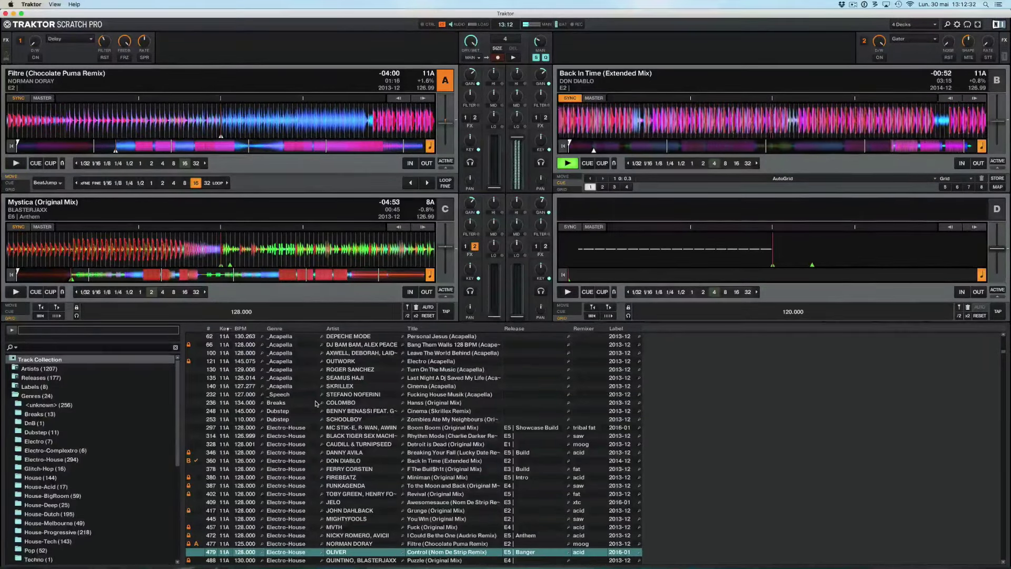
{"action": "key", "text": "space"}
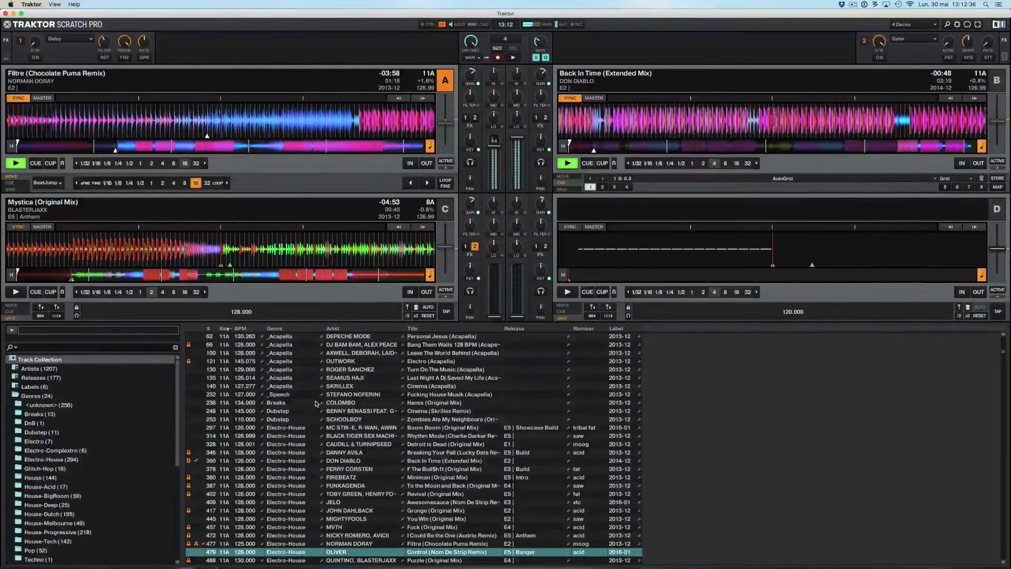